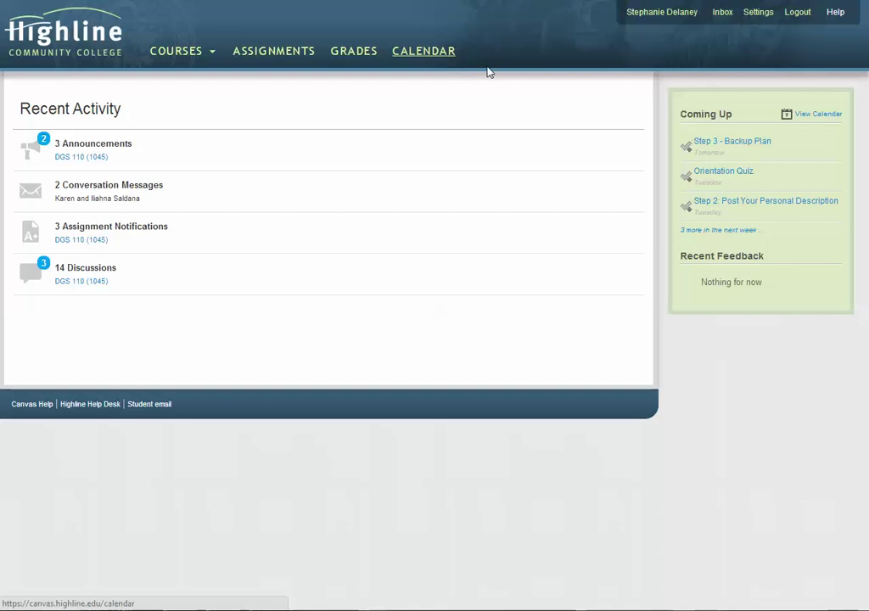
# Step: Open the Su14 Global Studies course and view the Pre-Class Assignment page from its modules
pyautogui.moveTo(741, 213)
pyautogui.moveTo(166, 51)
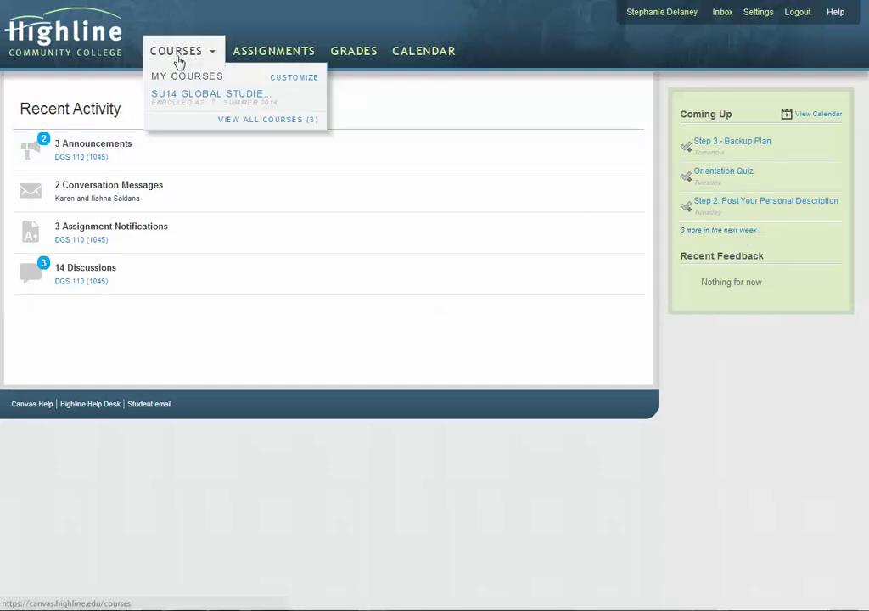
pyautogui.click(171, 102)
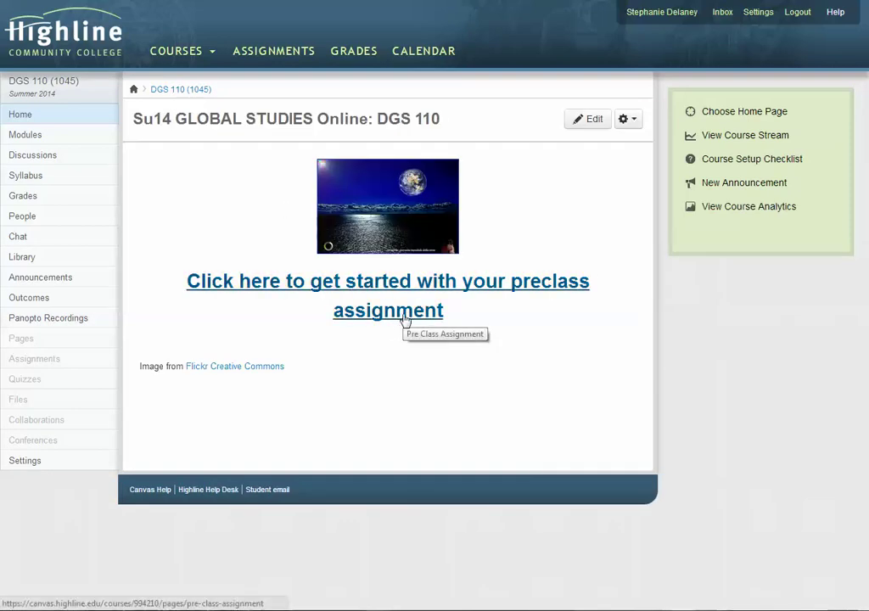
pyautogui.click(20, 139)
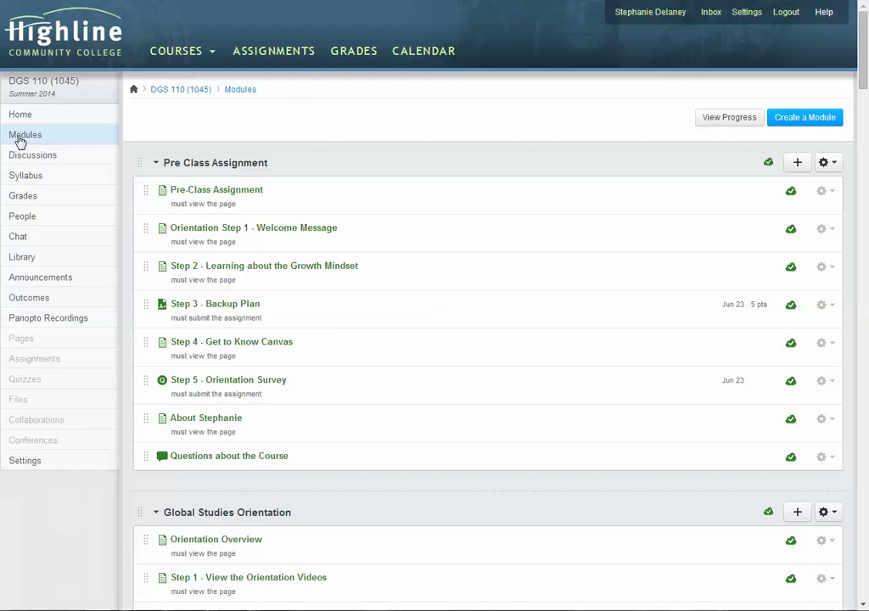
pyautogui.click(215, 190)
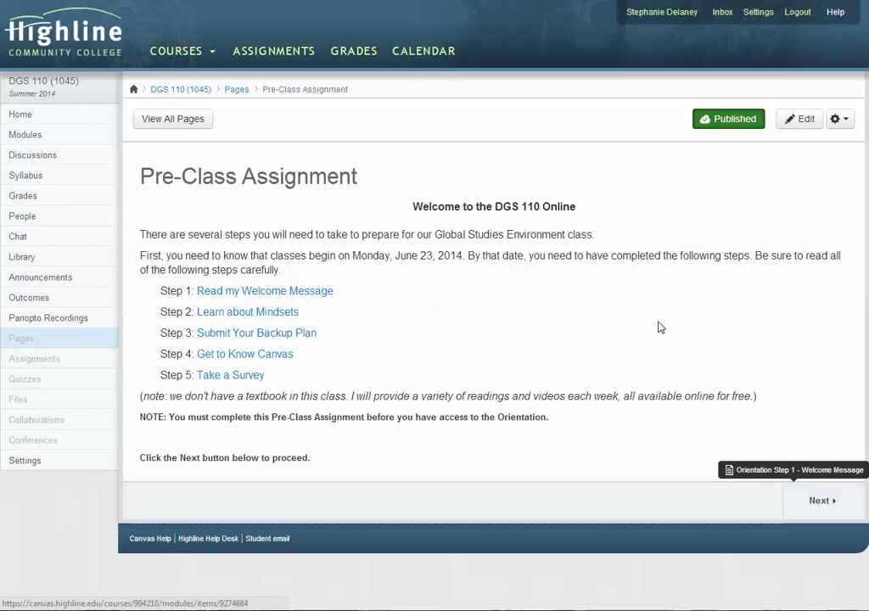
# Step: Switch the course to Student View and open the Pre-Class Assignment page from the modules list
pyautogui.click(25, 460)
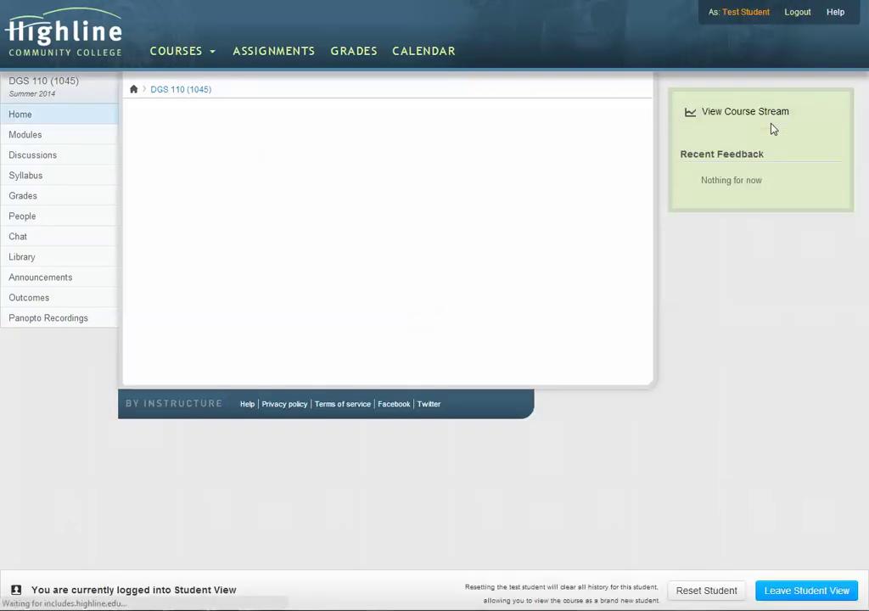
pyautogui.click(34, 140)
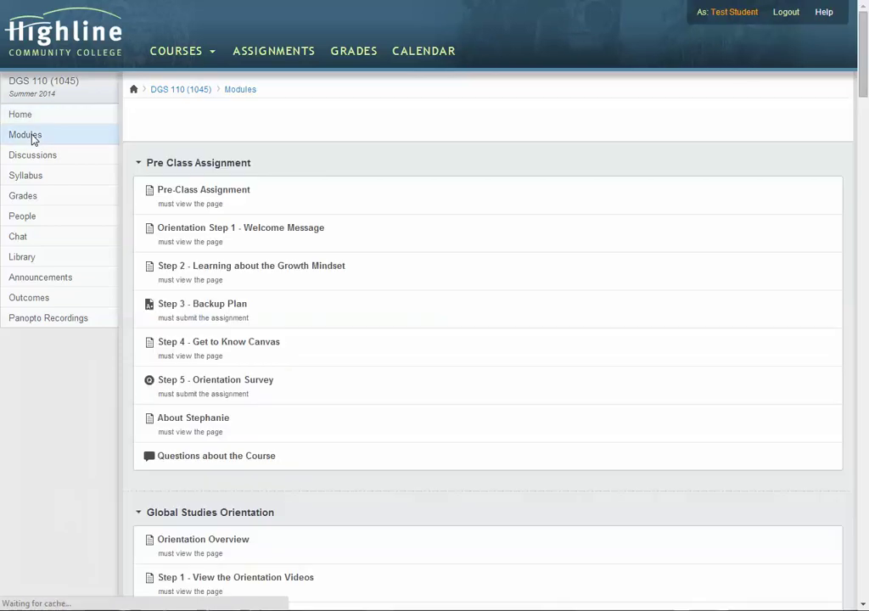
pyautogui.click(211, 194)
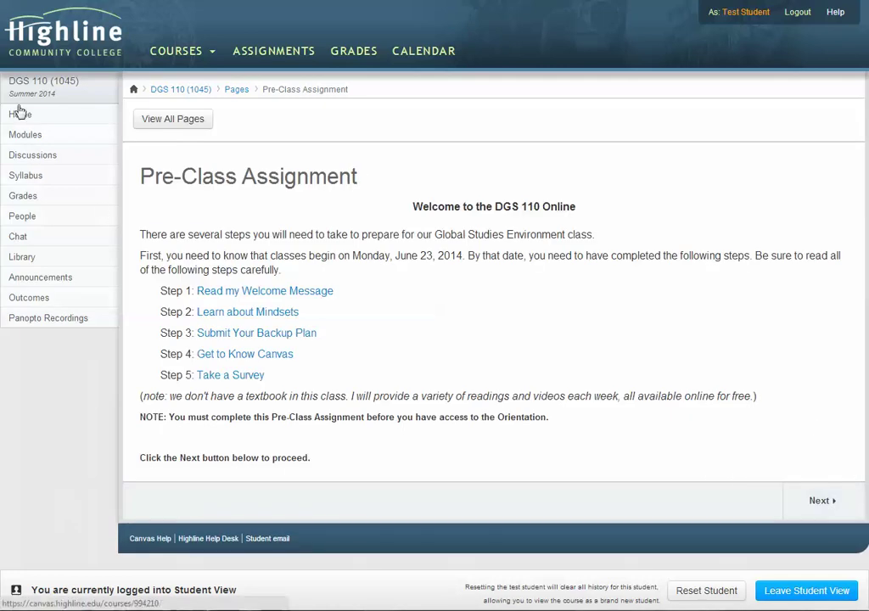
# Step: Return to the modules list and review the completion requirements of the Pre Class Assignment module and the locked modules below it
pyautogui.click(27, 137)
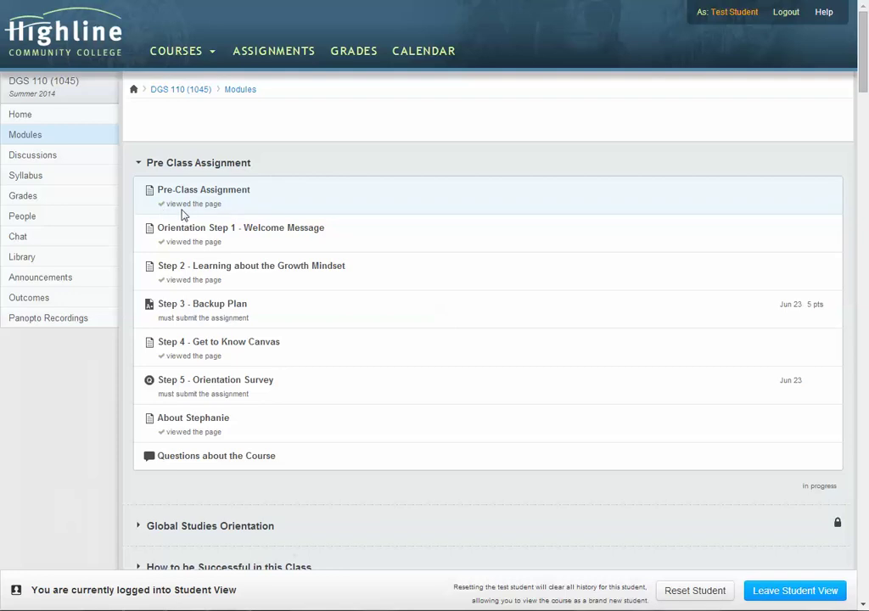
pyautogui.scroll(-3, 202, 219)
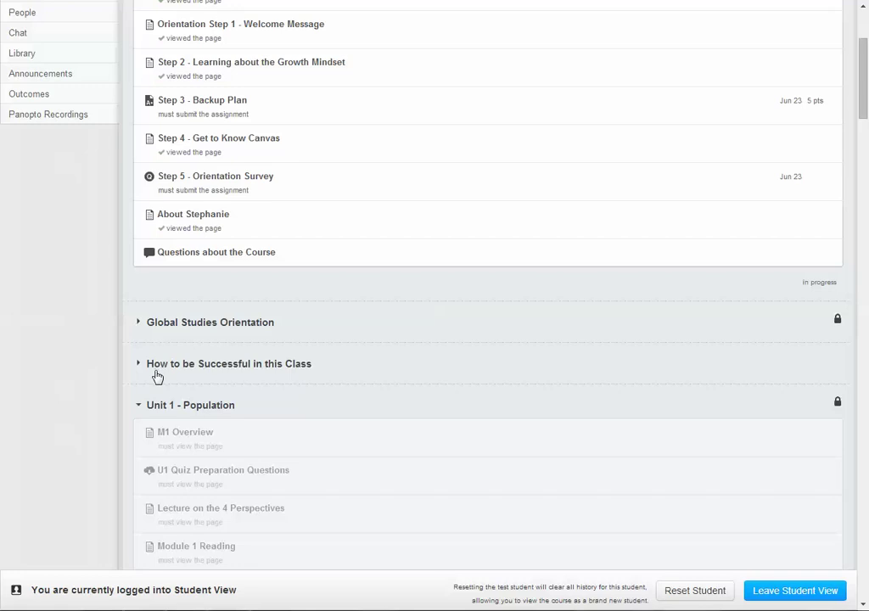
pyautogui.scroll(-2, 156, 373)
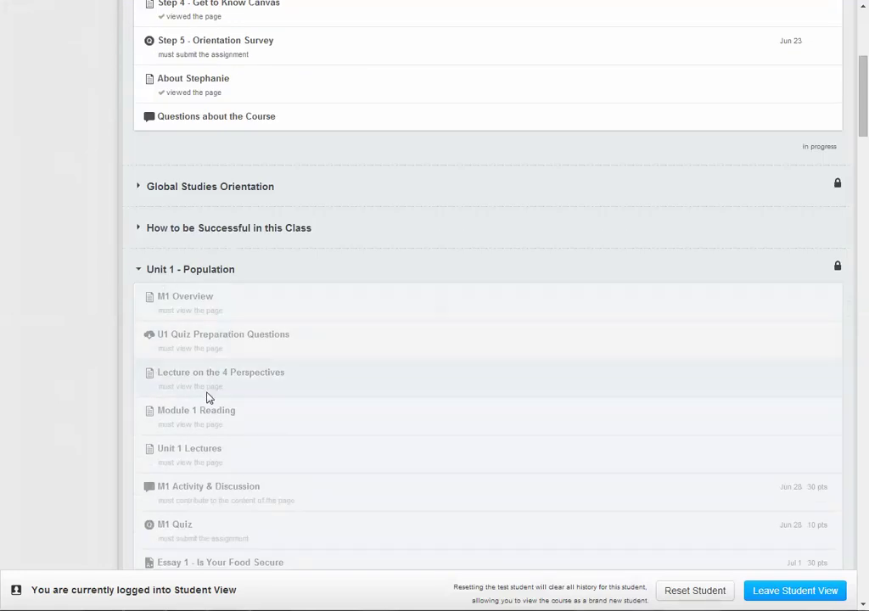
pyautogui.scroll(4, 206, 392)
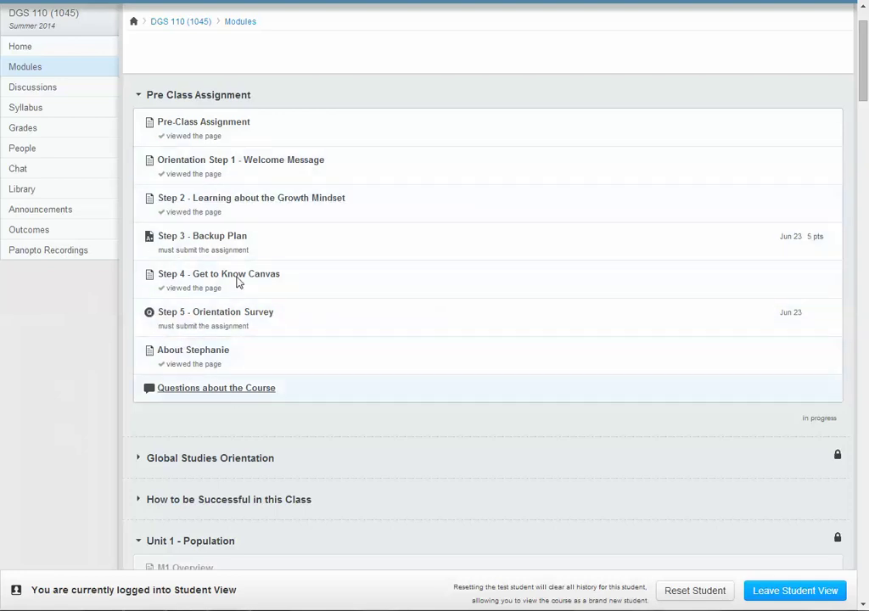
pyautogui.scroll(-3, 252, 311)
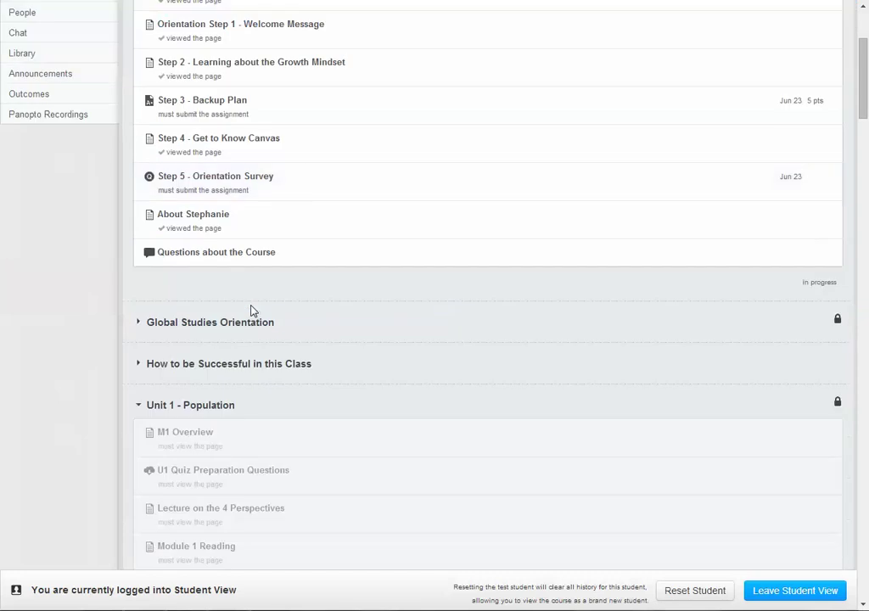
pyautogui.scroll(5, 252, 311)
pyautogui.scroll(-4, 252, 312)
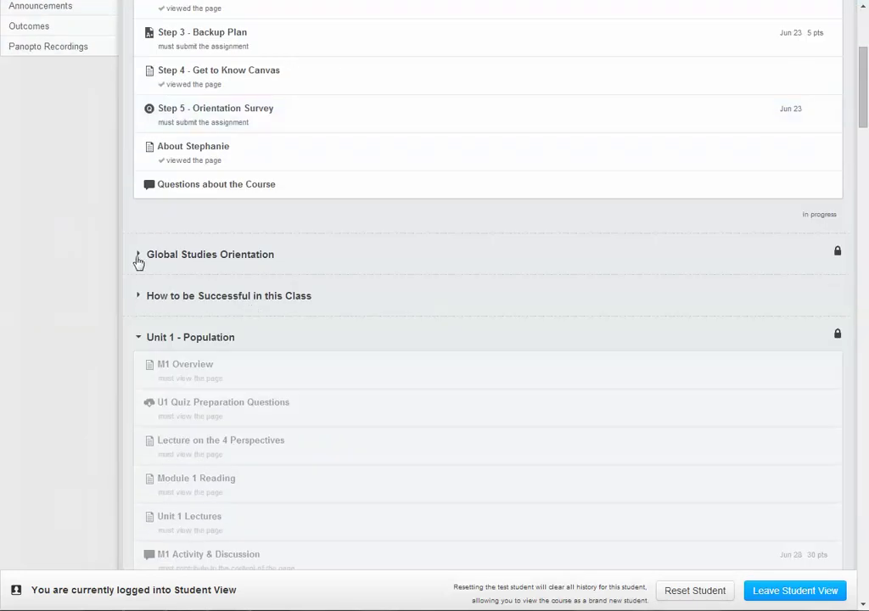
# Step: Expand the Global Studies Orientation module and examine its prerequisite module and unlock date
pyautogui.click(140, 254)
pyautogui.scroll(-5, 140, 262)
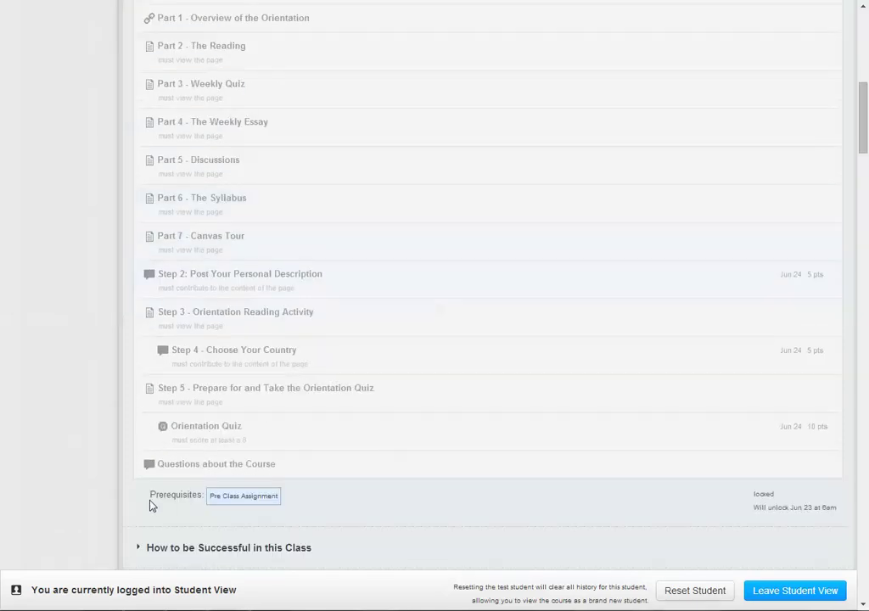
pyautogui.click(265, 502)
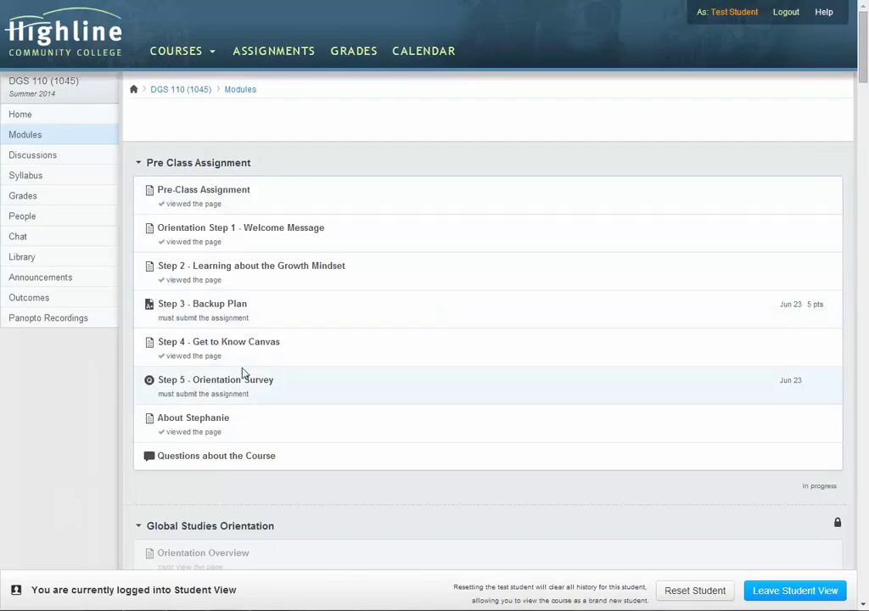
pyautogui.scroll(-7, 245, 374)
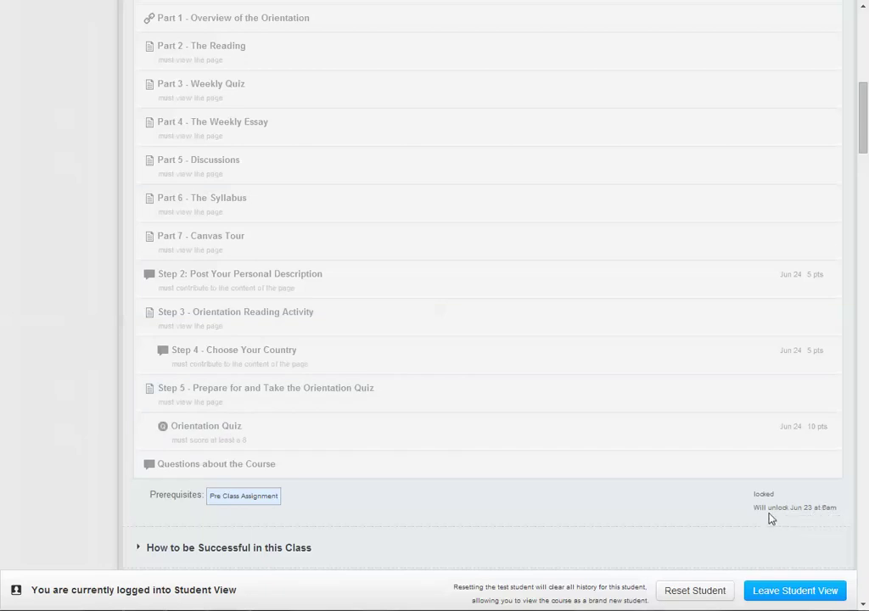
pyautogui.scroll(7, 801, 507)
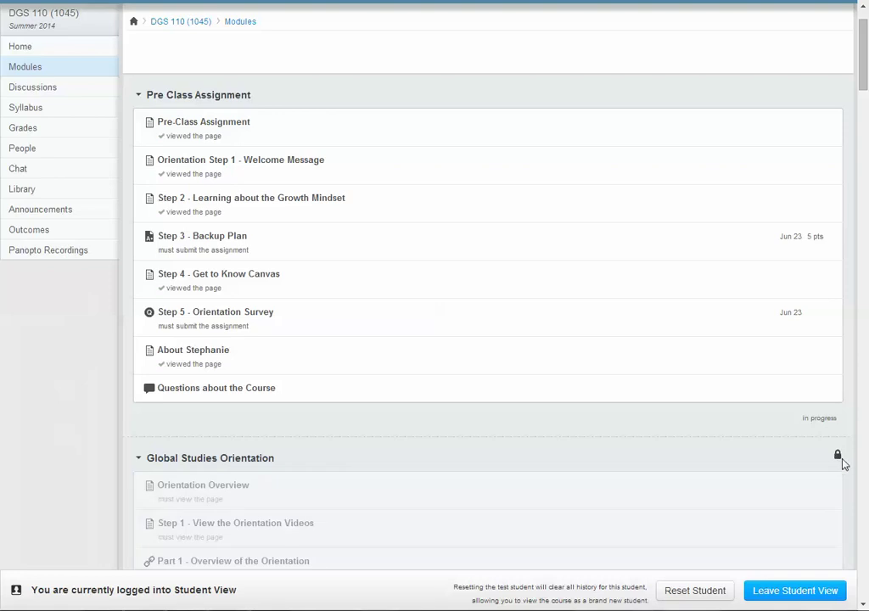
pyautogui.scroll(-7, 748, 470)
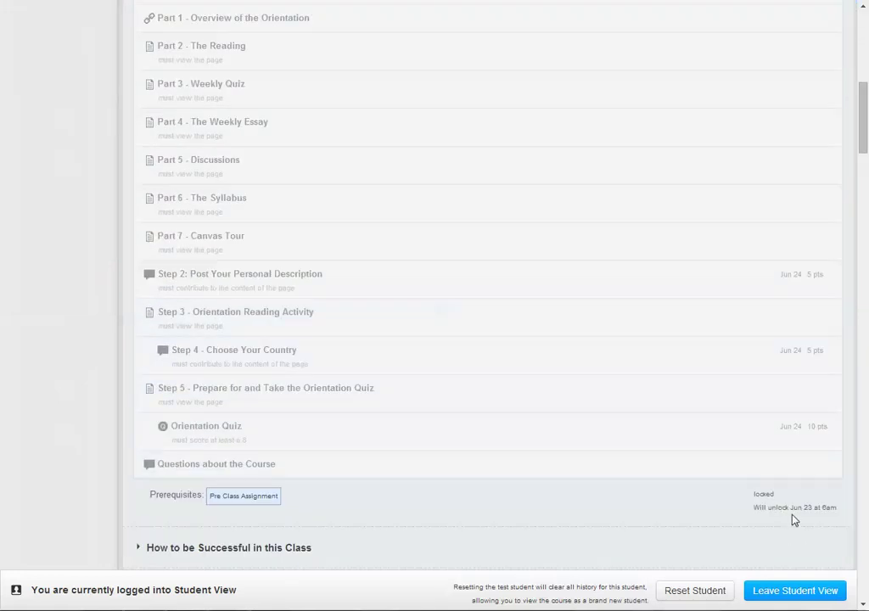
pyautogui.scroll(6, 791, 520)
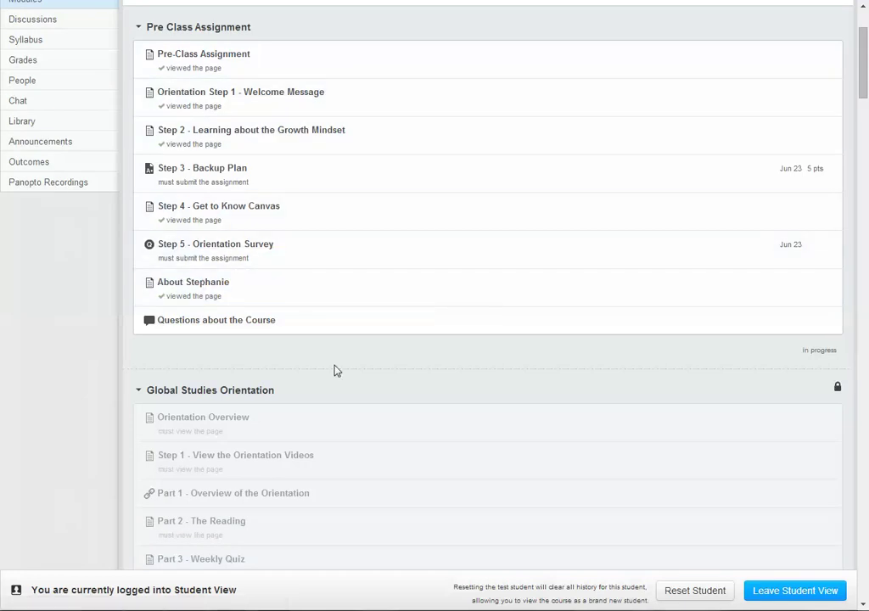
pyautogui.scroll(2, 335, 370)
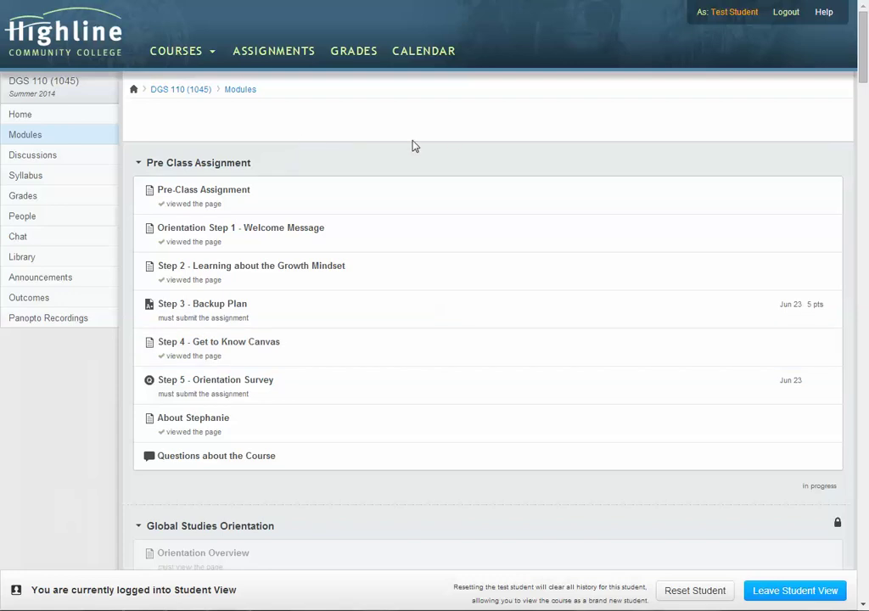
# Step: Expand the How to be Successful in this Class module and look through its syllabus pages and resources
pyautogui.scroll(-8, 414, 144)
pyautogui.scroll(-2, 414, 144)
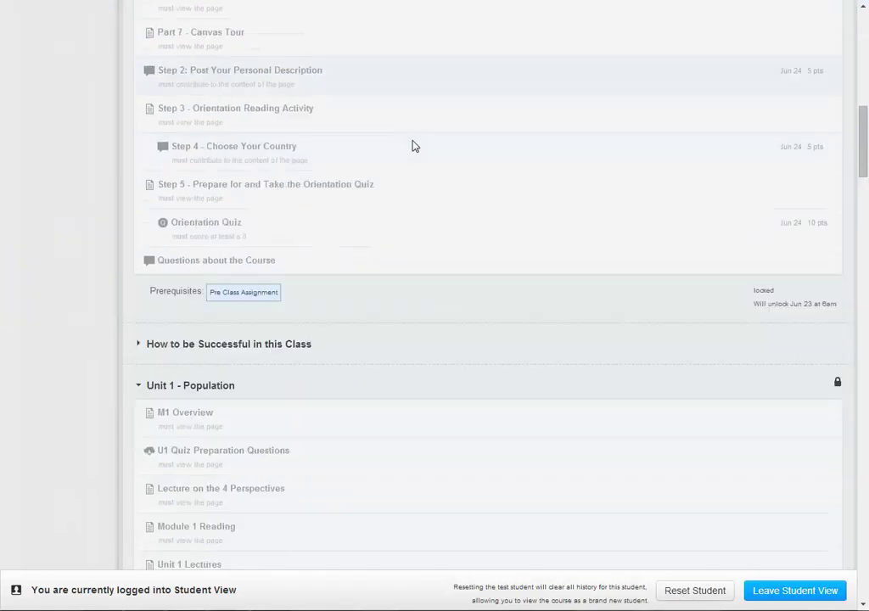
pyautogui.click(140, 345)
pyautogui.click(140, 346)
pyautogui.click(140, 346)
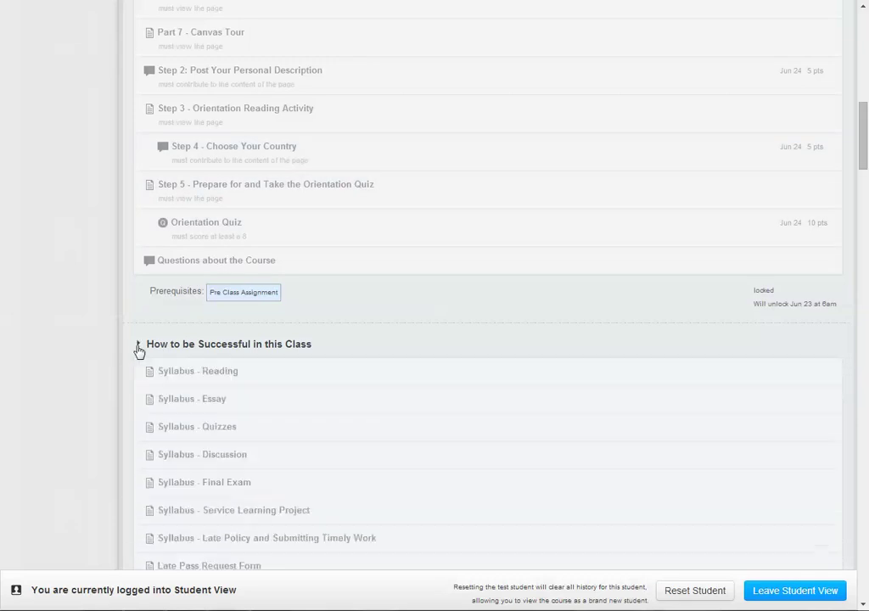
pyautogui.scroll(-2, 338, 351)
pyautogui.scroll(-1, 339, 351)
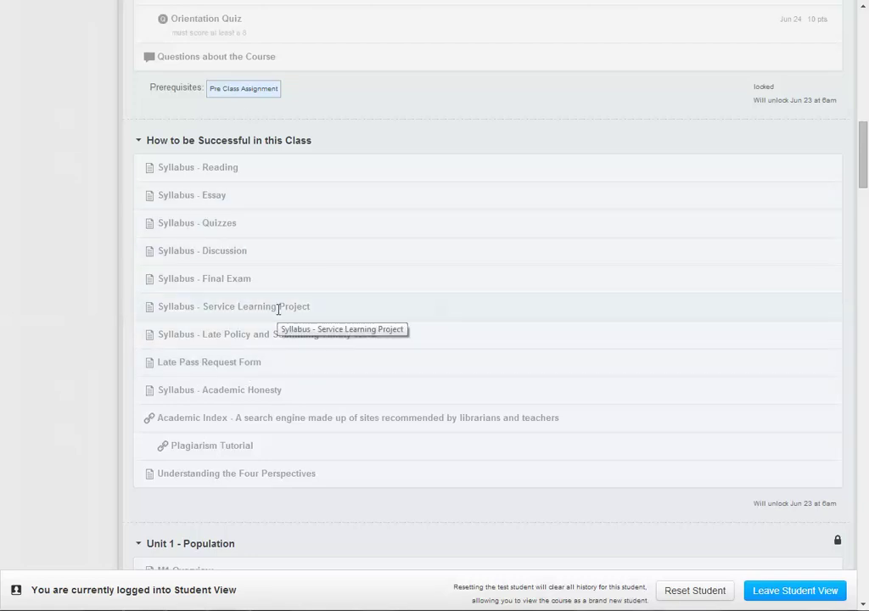
pyautogui.scroll(-1, 278, 310)
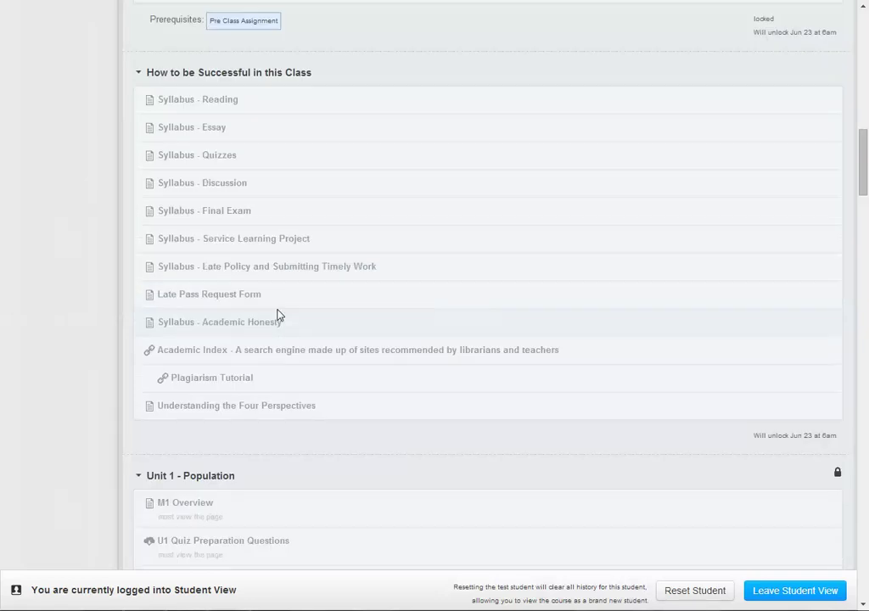
pyautogui.scroll(10, 278, 314)
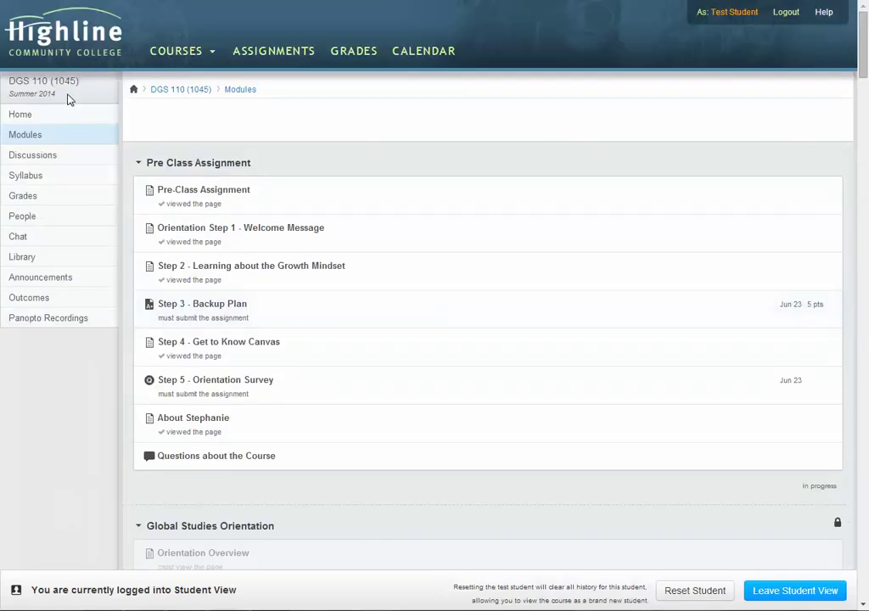
# Step: Open the course discussions and look through the pinned, regular and closed topics
pyautogui.click(32, 158)
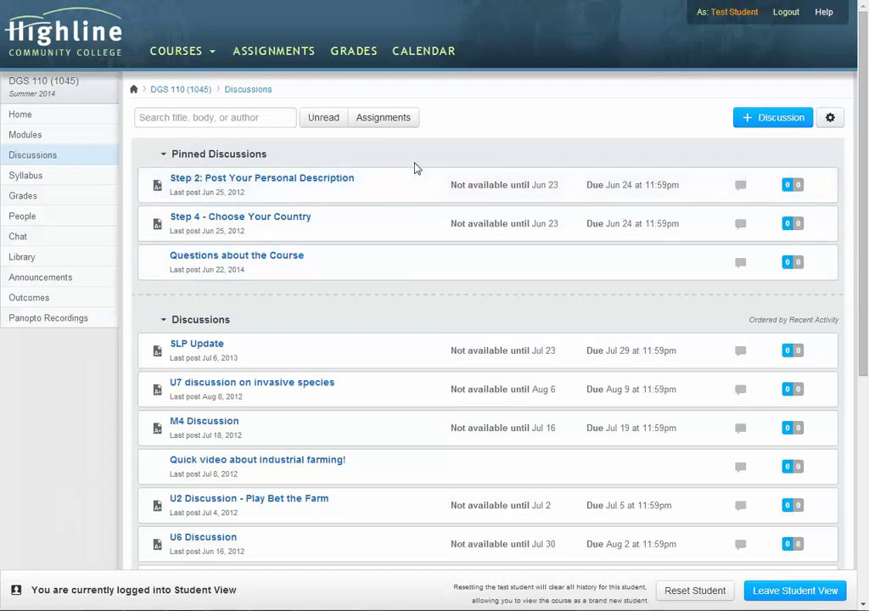
pyautogui.scroll(-5, 401, 167)
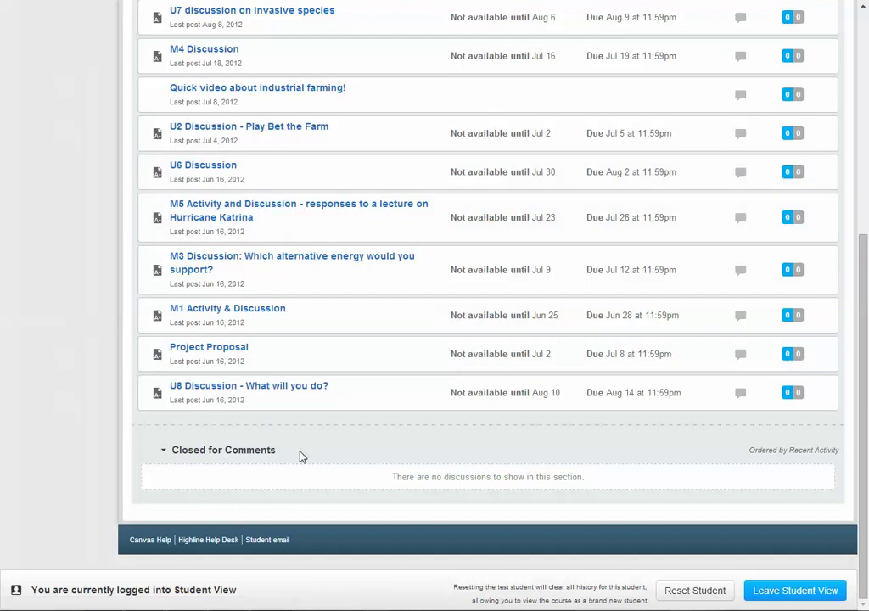
pyautogui.scroll(5, 302, 456)
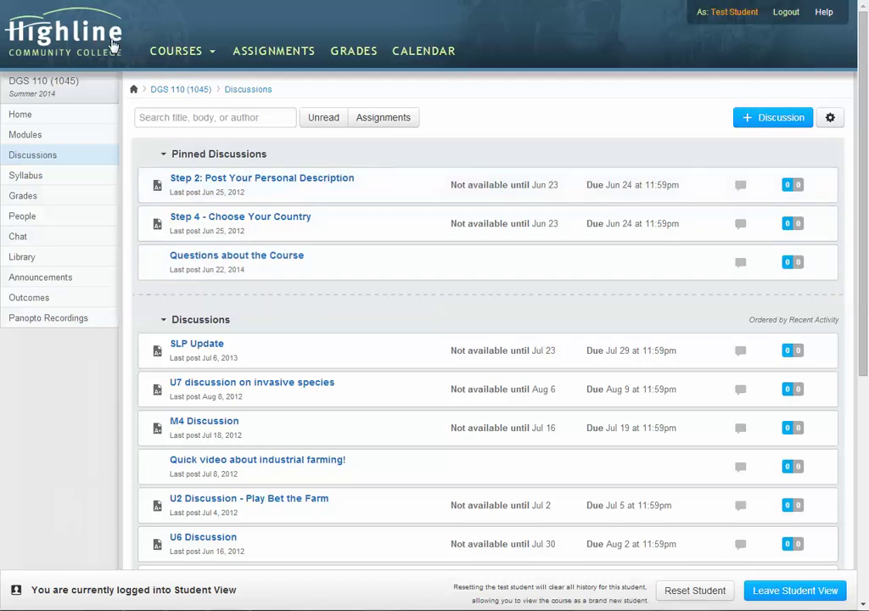
# Step: Leave Student View and return to the dashboard with the recent activity
pyautogui.click(188, 54)
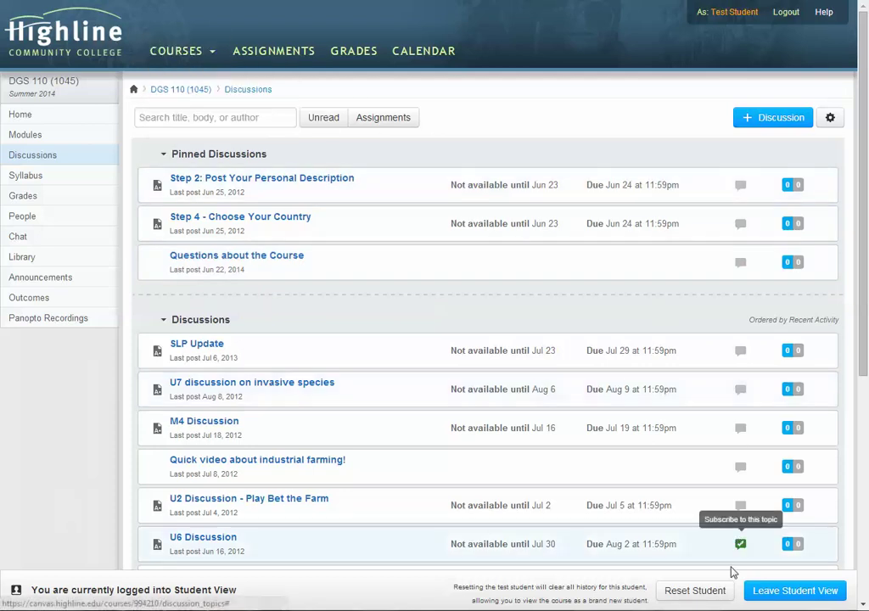
pyautogui.click(782, 594)
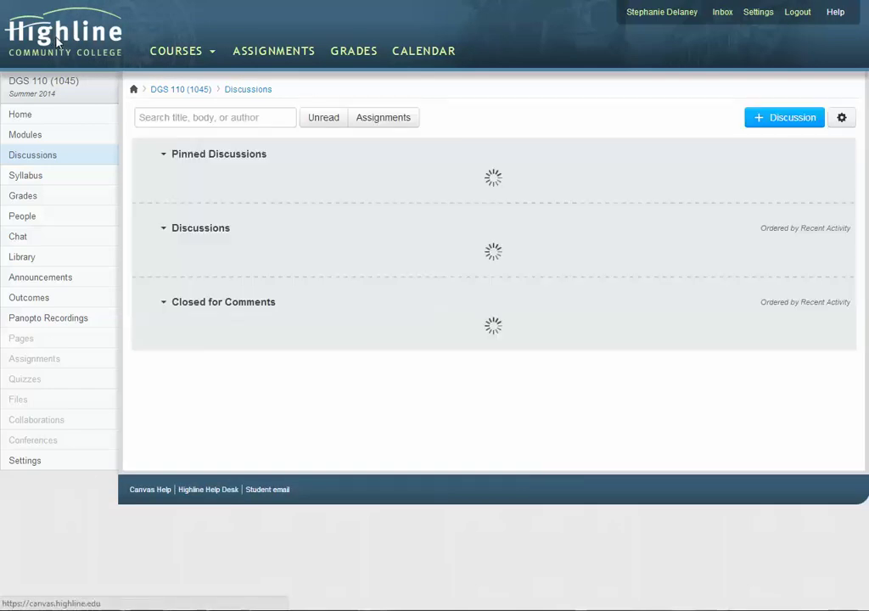
pyautogui.click(57, 40)
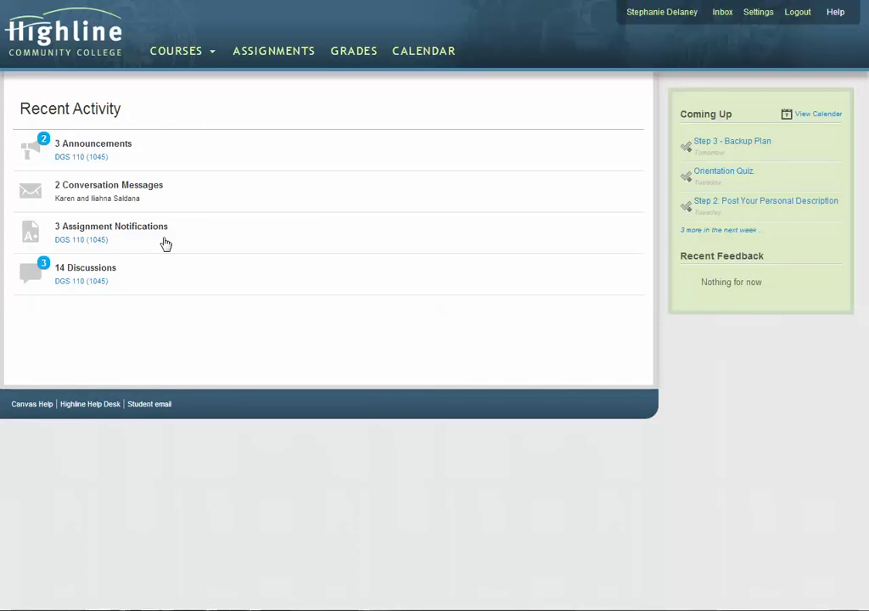
# Step: Open the account's profile for editing and view the profile picture options, closing them without choosing a picture
pyautogui.click(669, 19)
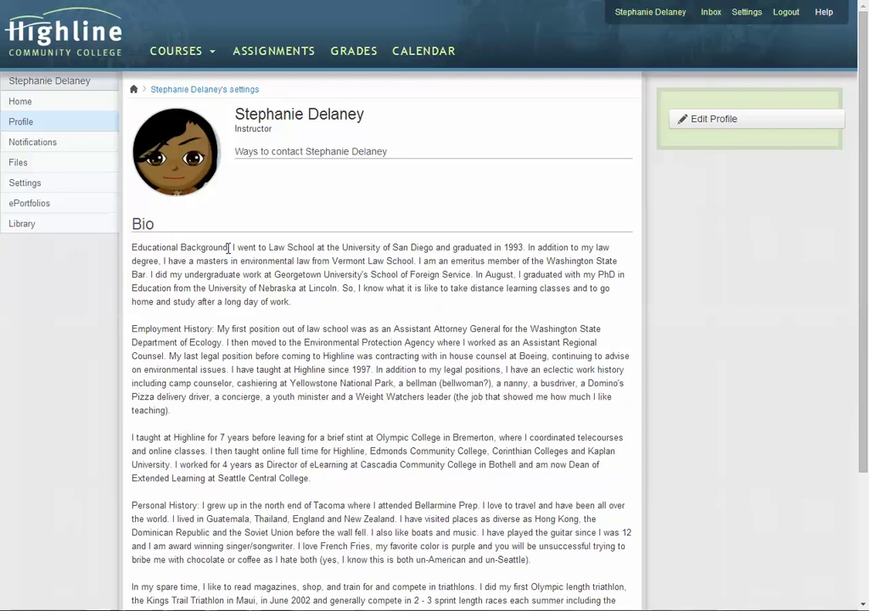
pyautogui.click(726, 126)
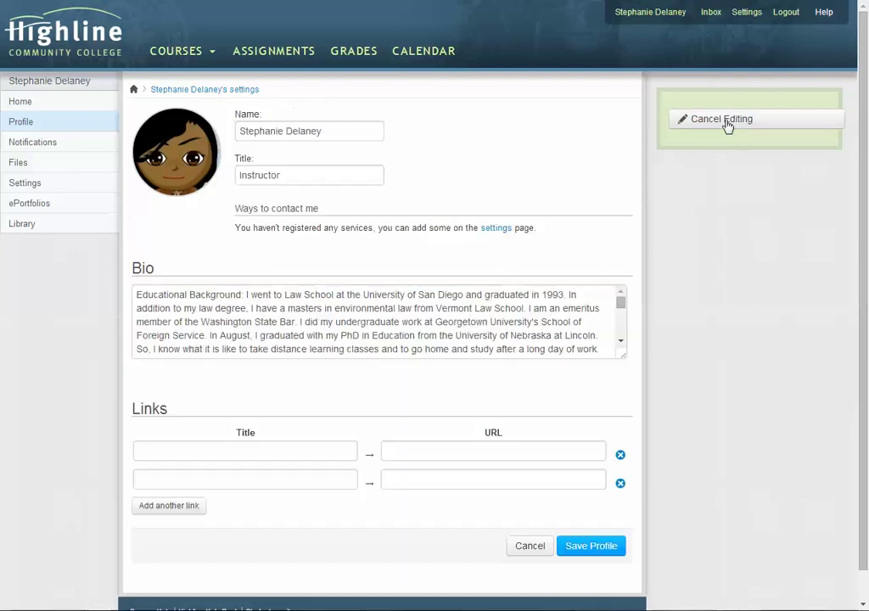
pyautogui.click(203, 181)
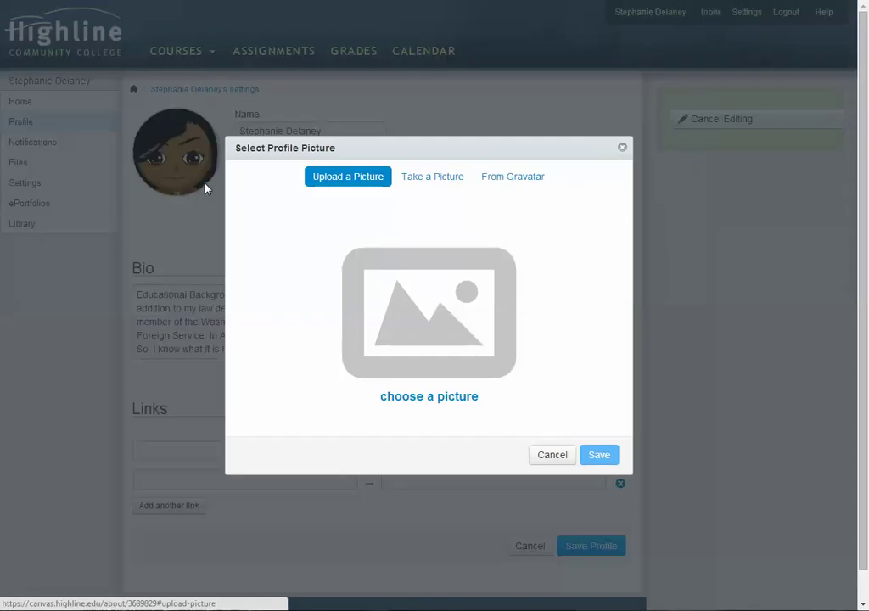
pyautogui.click(561, 461)
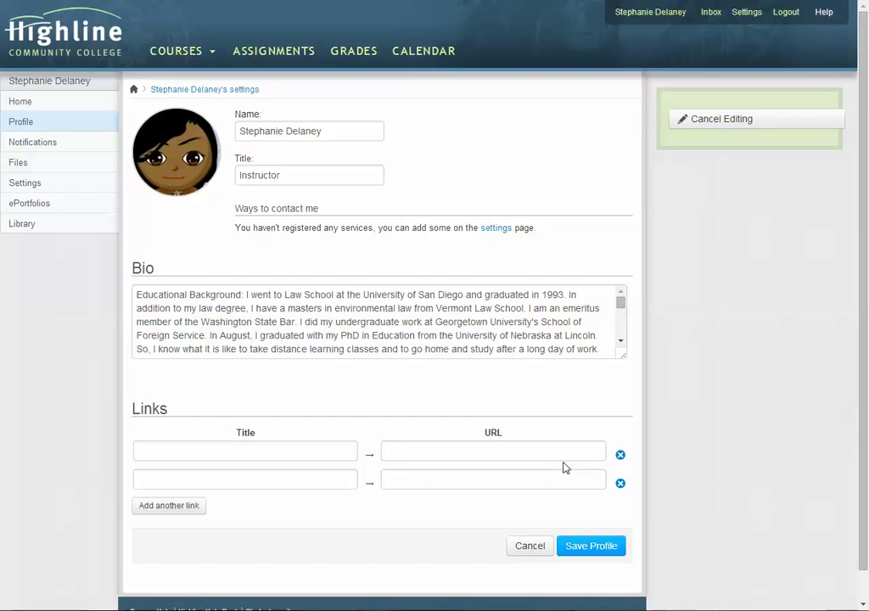
# Step: Cancel the profile editing, open the account's notification preferences and look through the notification categories
pyautogui.click(538, 546)
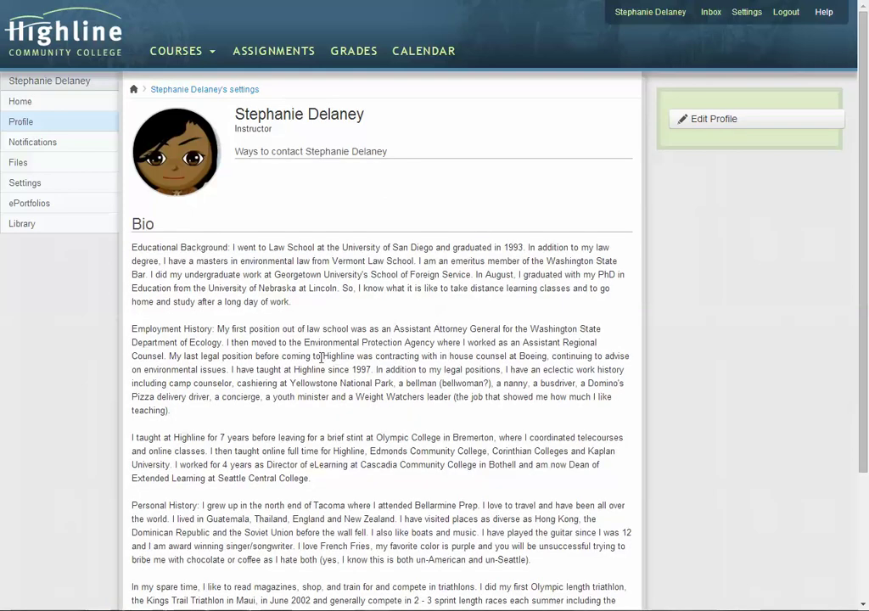
pyautogui.click(30, 149)
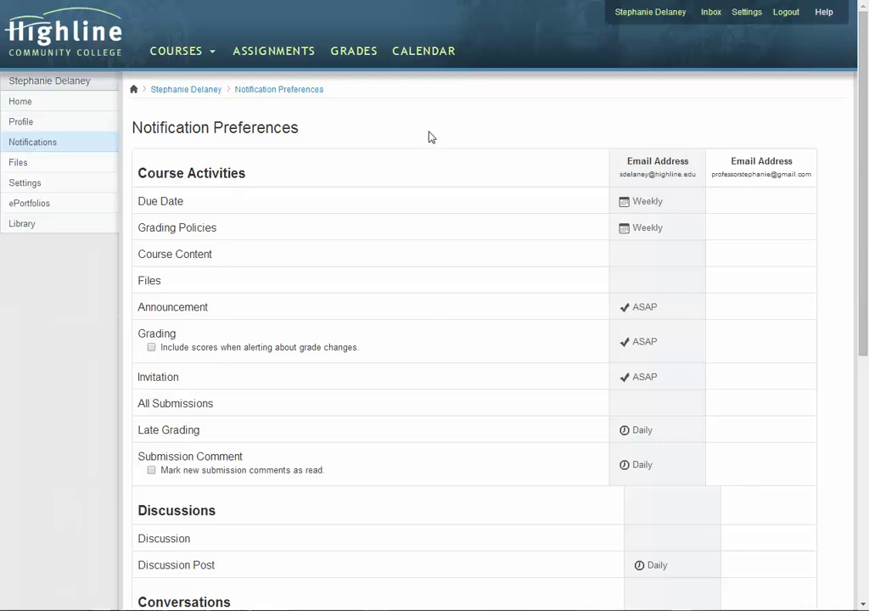
pyautogui.scroll(-5, 430, 136)
pyautogui.scroll(5, 430, 136)
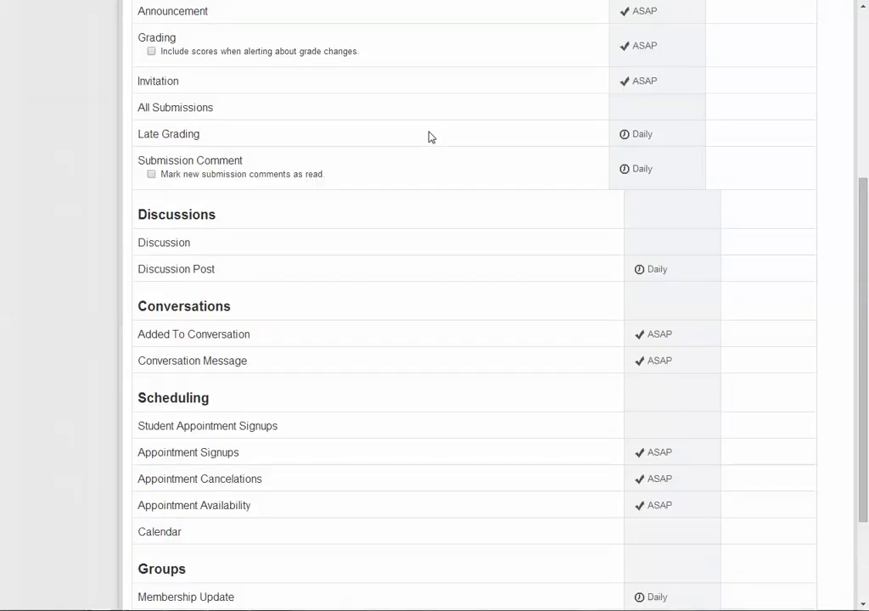
pyautogui.scroll(1, 430, 137)
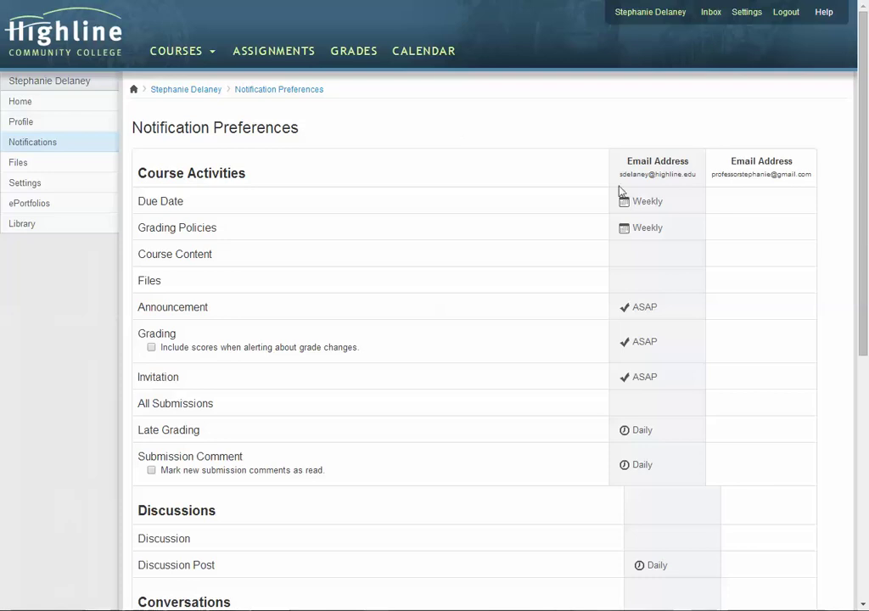
# Step: Examine the delivery frequency options for course activities such as Files and Course Content, and review the discussion, conversation and scheduling notifications
pyautogui.moveTo(684, 281)
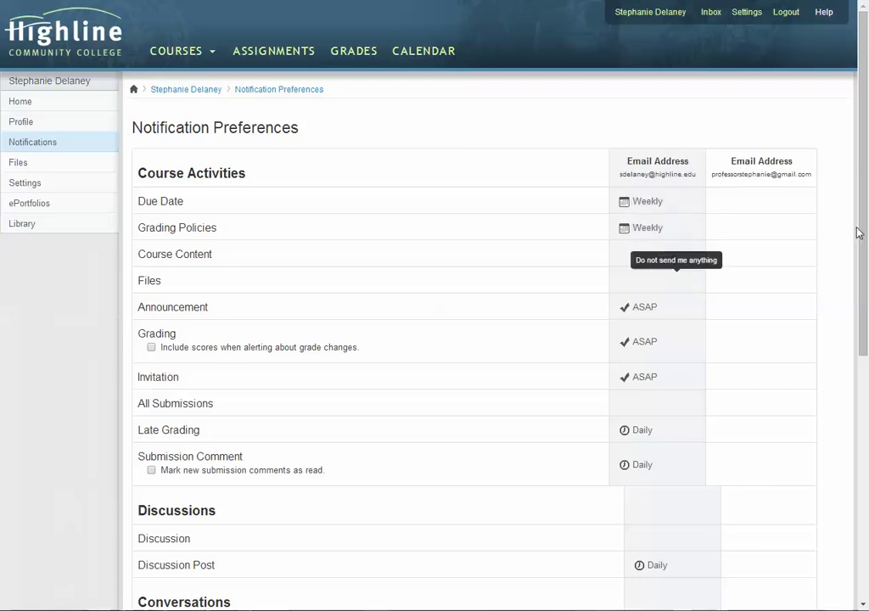
pyautogui.moveTo(789, 198)
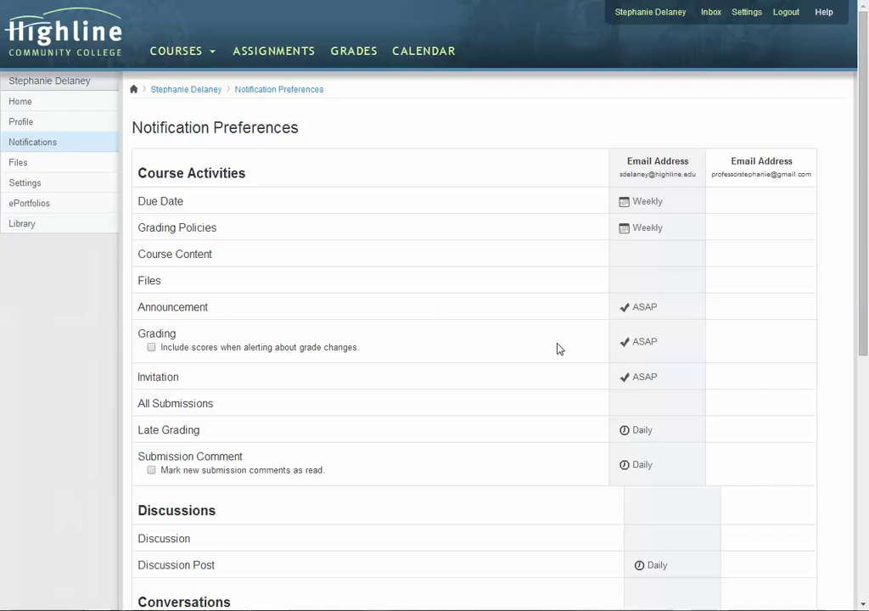
pyautogui.scroll(-2, 557, 348)
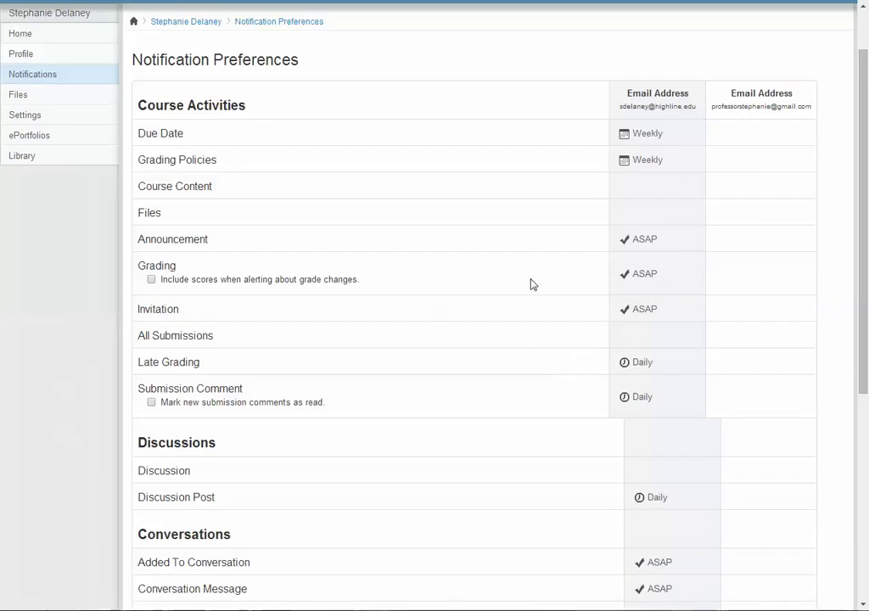
pyautogui.scroll(-4, 397, 264)
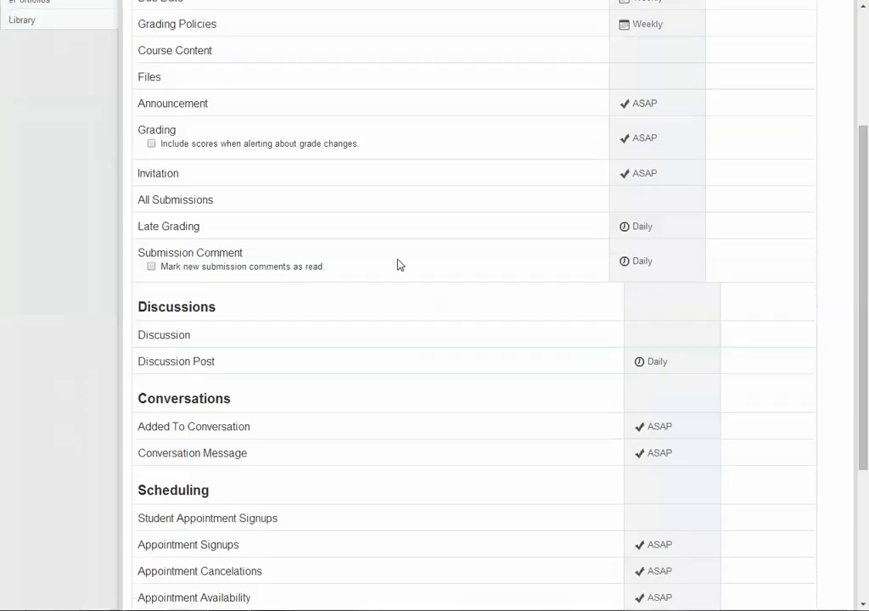
pyautogui.scroll(-1, 397, 264)
pyautogui.scroll(6, 397, 265)
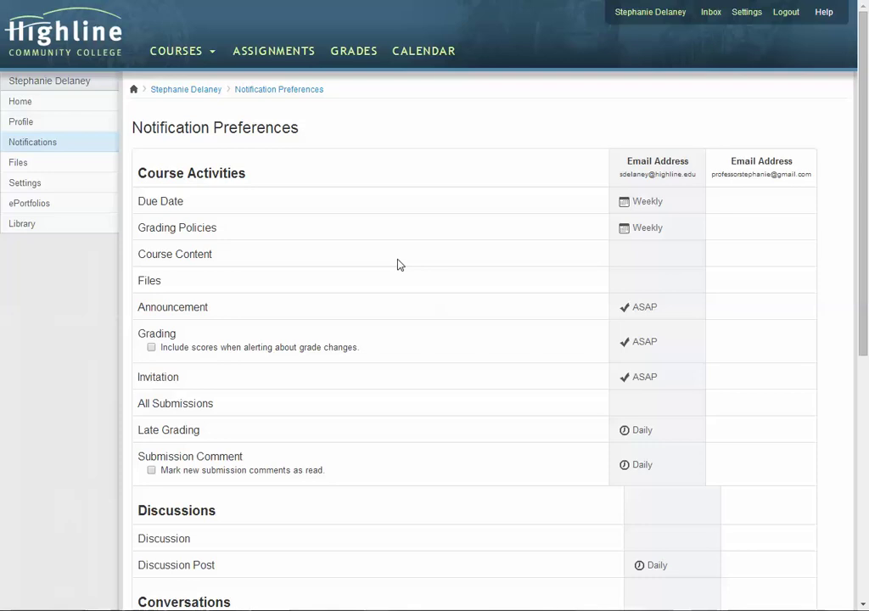
pyautogui.moveTo(626, 254)
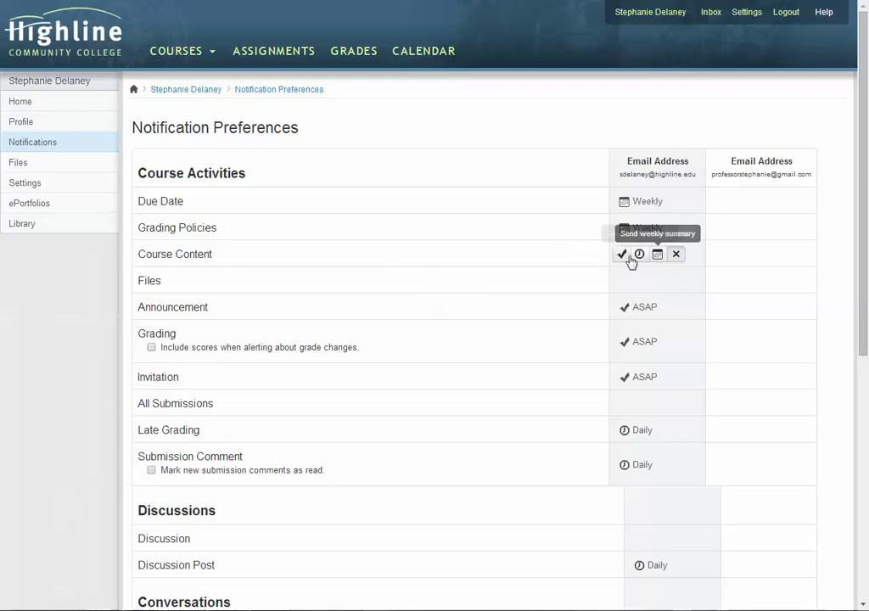